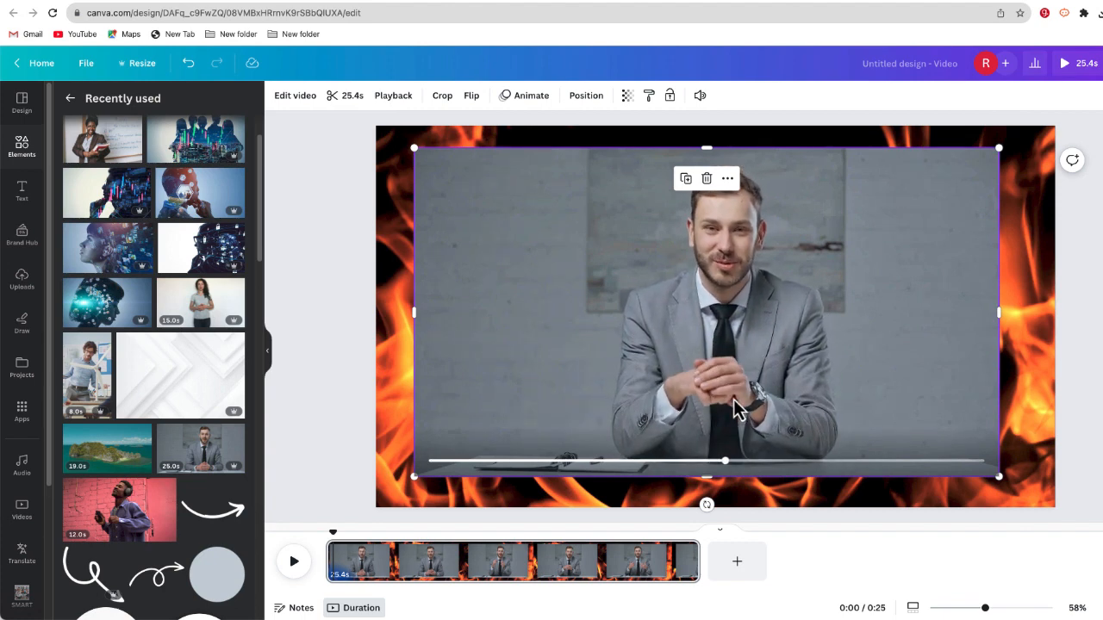
Crop the left and right sides of the businessman video and reposition it near the upper centre of the fire background
{"action": "left_click_drag", "start_coordinate": [717, 330], "coordinate": [738, 335]}
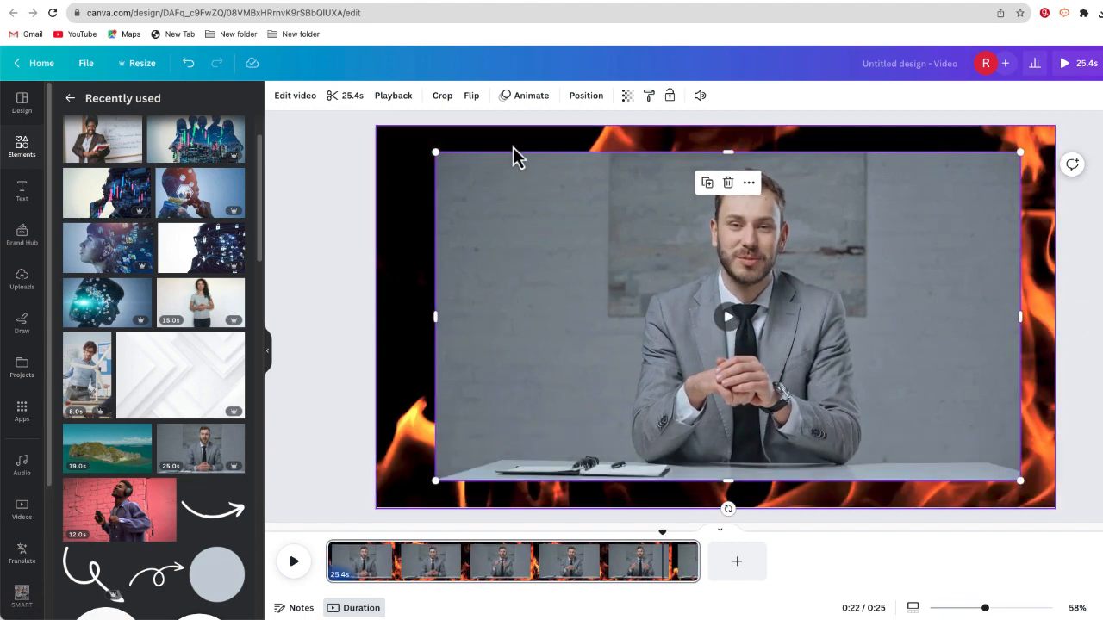
{"action": "mouse_move", "coordinate": [615, 301]}
{"action": "left_mouse_down"}
{"action": "mouse_move", "coordinate": [609, 290]}
{"action": "mouse_move", "coordinate": [613, 301]}
{"action": "left_mouse_up"}
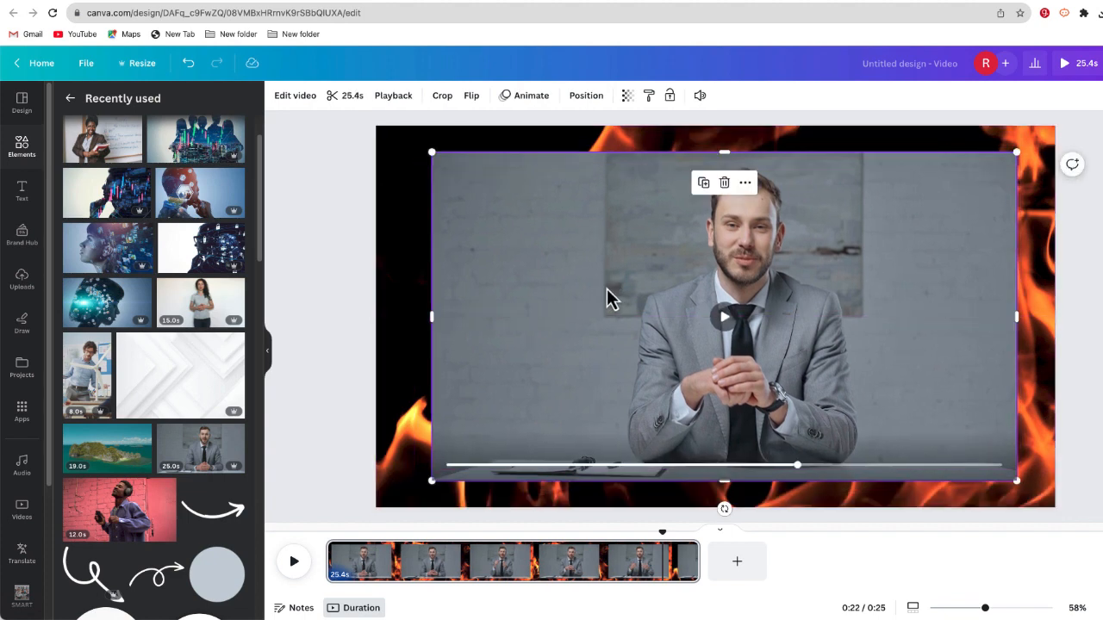
{"action": "left_click_drag", "start_coordinate": [432, 317], "coordinate": [533, 343]}
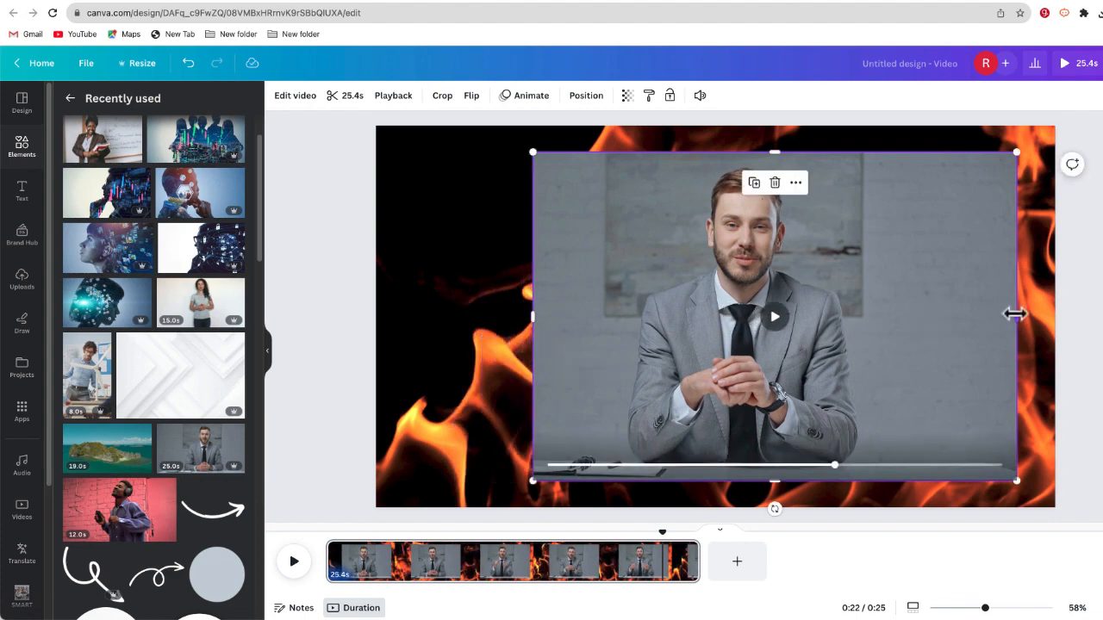
{"action": "left_click_drag", "start_coordinate": [1015, 315], "coordinate": [954, 318]}
{"action": "left_click_drag", "start_coordinate": [857, 310], "coordinate": [823, 298]}
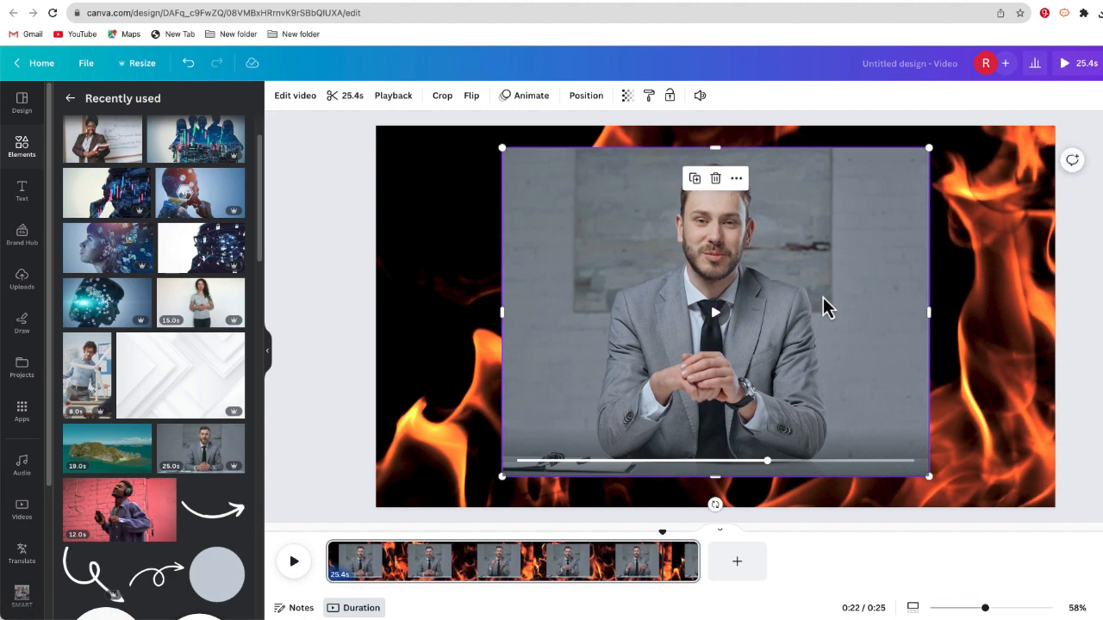
{"action": "left_click_drag", "start_coordinate": [502, 318], "coordinate": [456, 316]}
{"action": "left_click_drag", "start_coordinate": [929, 313], "coordinate": [959, 316]}
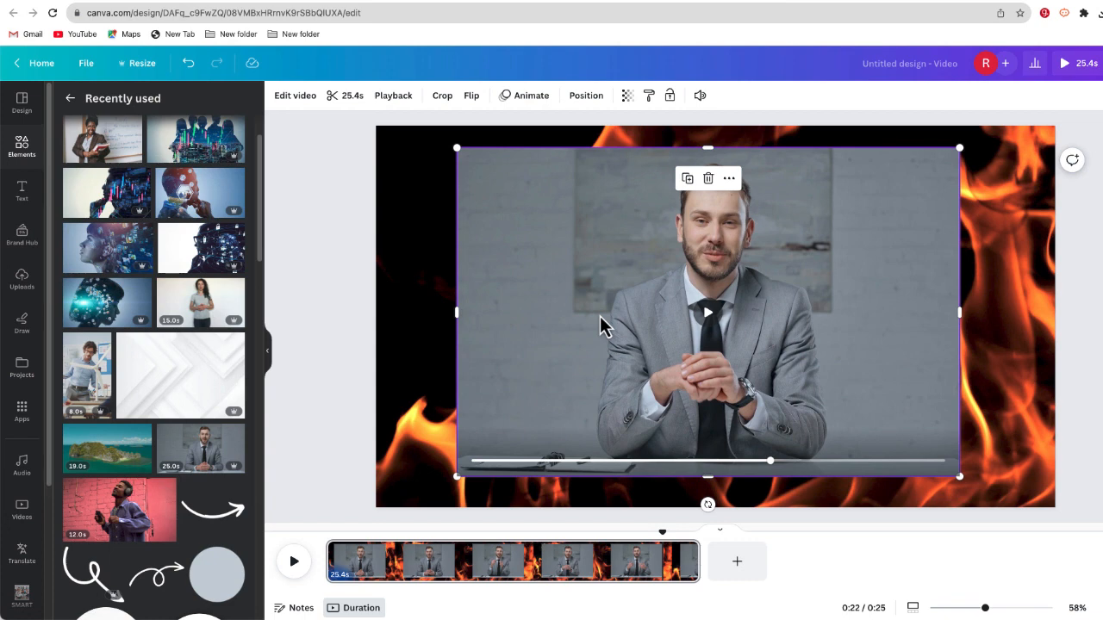
{"action": "left_click_drag", "start_coordinate": [901, 302], "coordinate": [889, 294]}
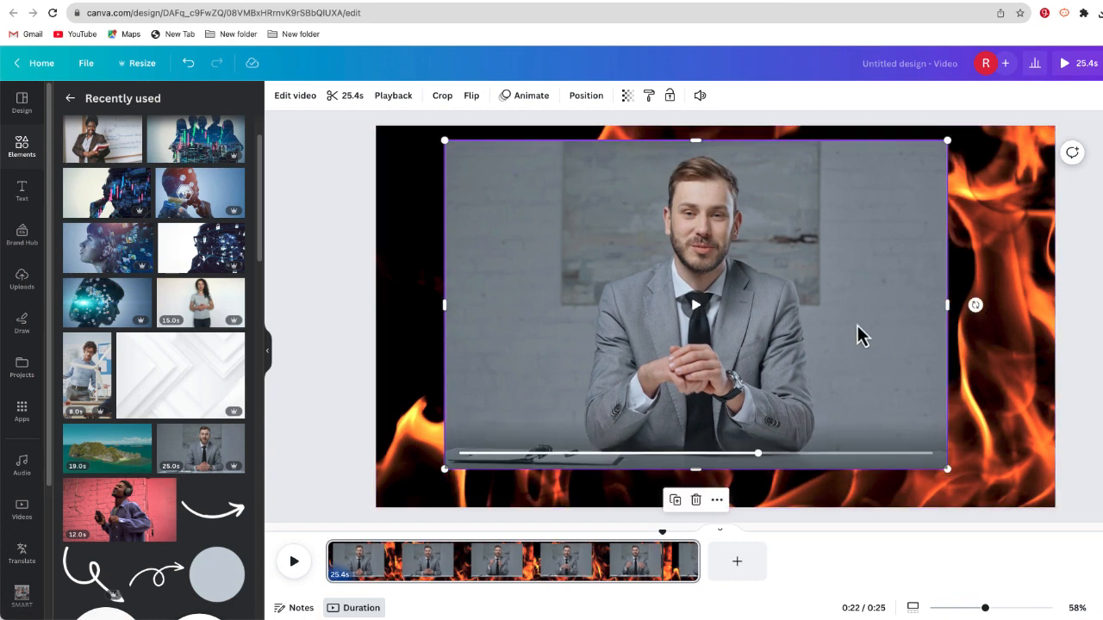
Remove the background from the businessman video, and enlarge and place the cutout in the left half of the page
{"action": "left_click", "coordinate": [295, 95]}
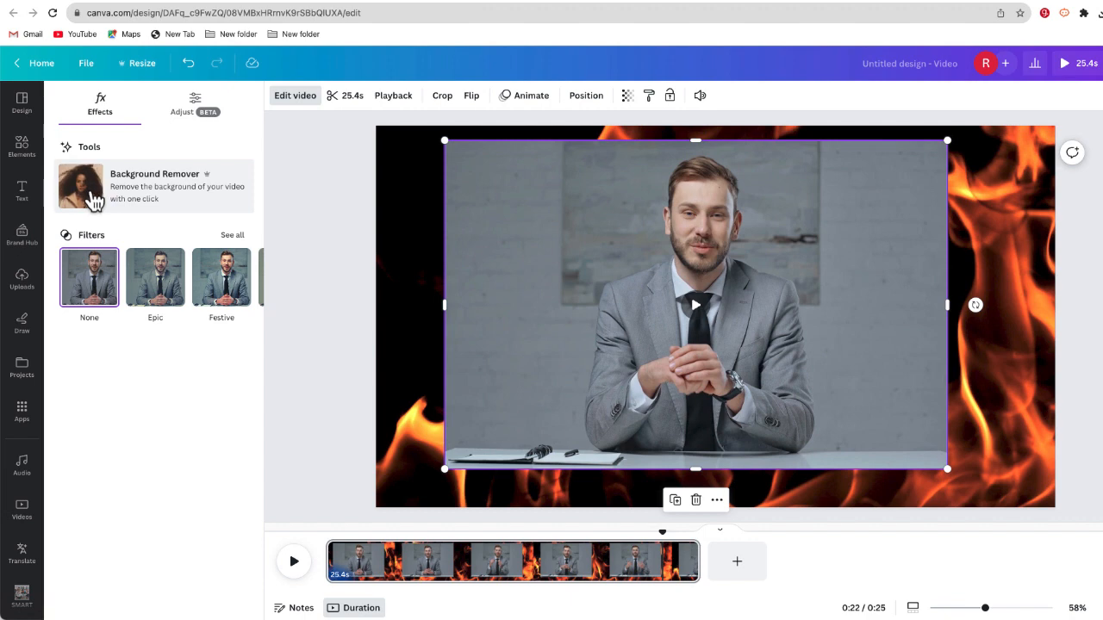
{"action": "left_click", "coordinate": [95, 200]}
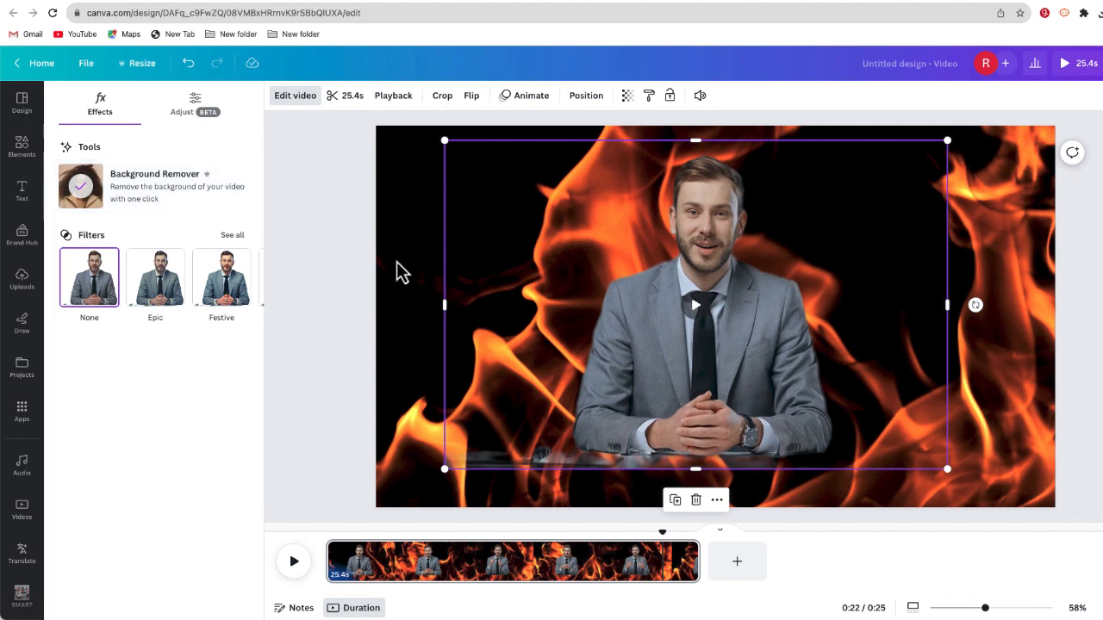
{"action": "left_click_drag", "start_coordinate": [635, 373], "coordinate": [496, 409]}
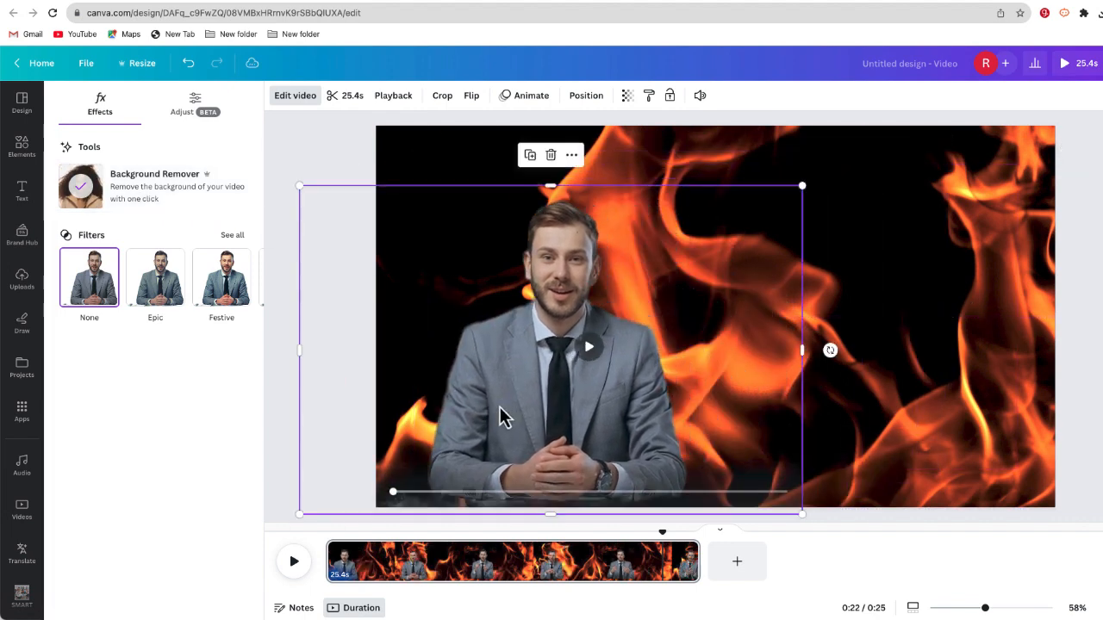
{"action": "left_click_drag", "start_coordinate": [802, 188], "coordinate": [870, 136]}
{"action": "left_click_drag", "start_coordinate": [591, 308], "coordinate": [535, 307]}
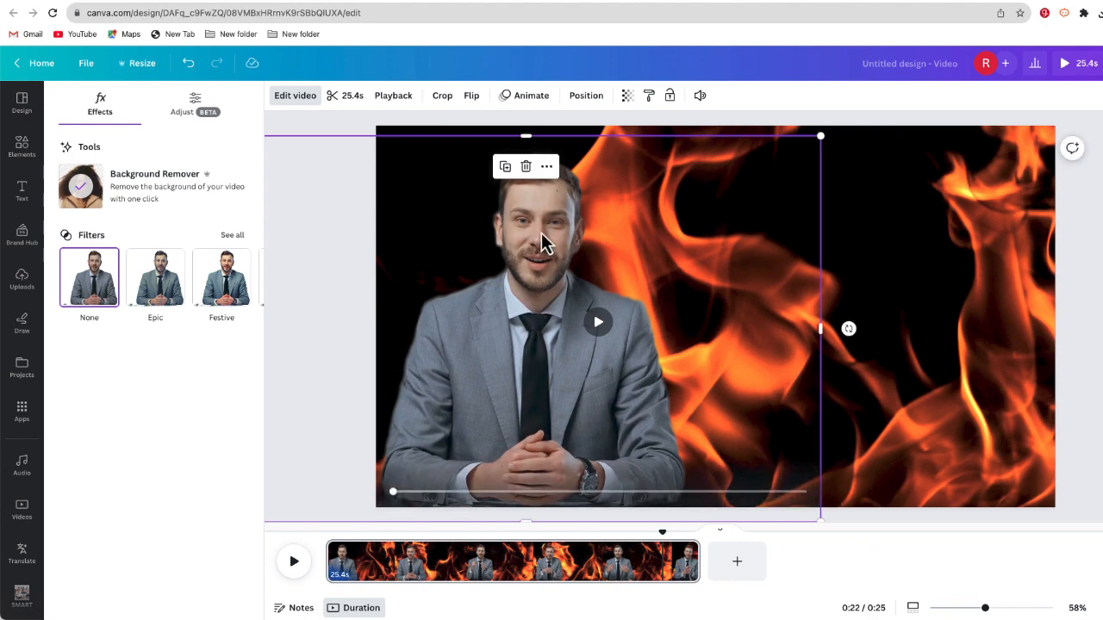
Add the recently used image of a silhouette with stock charts, scaled down in the upper right area of the page
{"action": "left_click", "coordinate": [829, 261]}
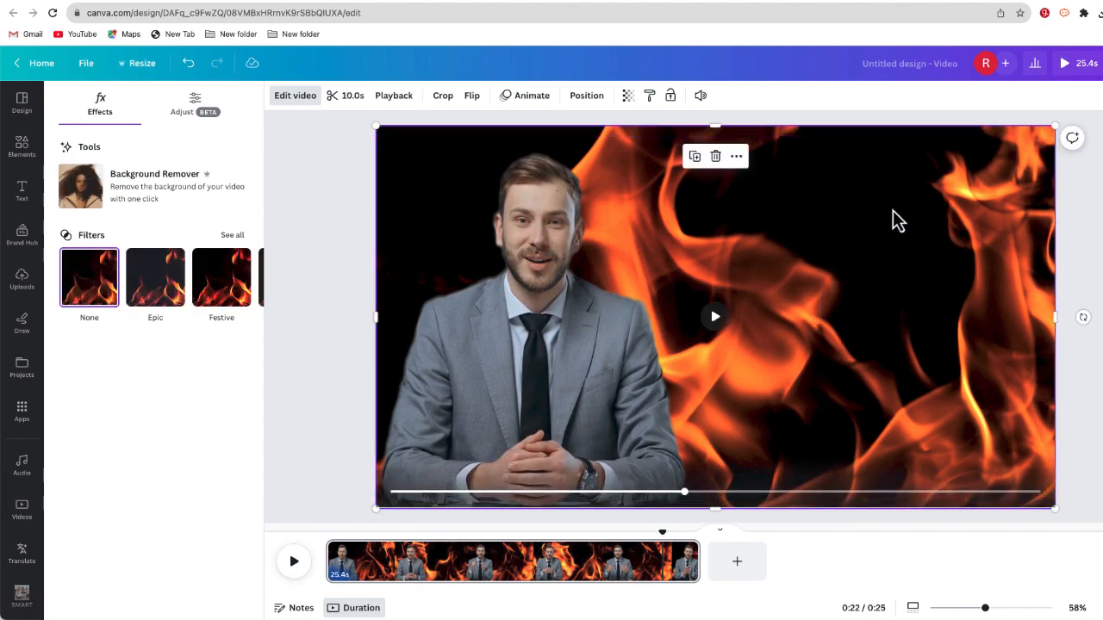
{"action": "left_click", "coordinate": [21, 189]}
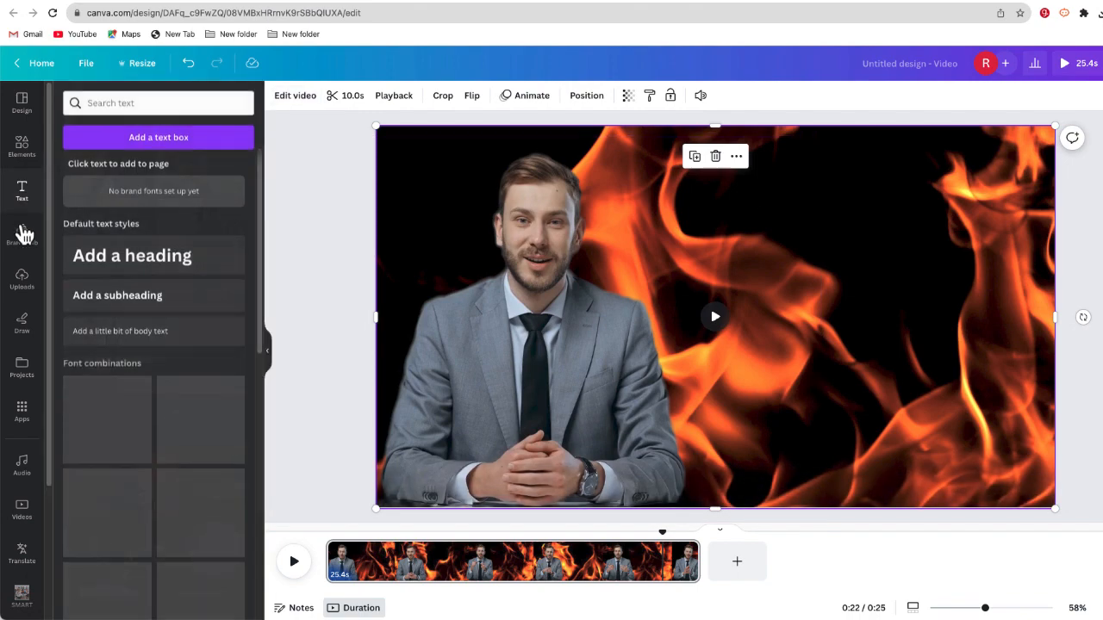
{"action": "left_click", "coordinate": [15, 146]}
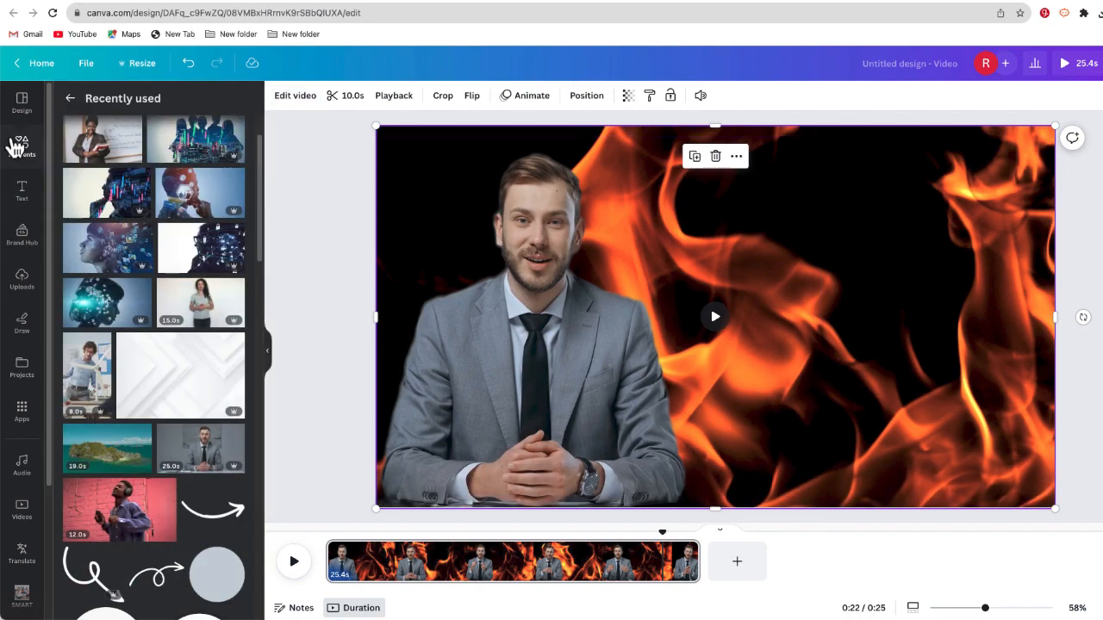
{"action": "left_click", "coordinate": [83, 200]}
{"action": "left_click_drag", "start_coordinate": [448, 470], "coordinate": [681, 335]}
{"action": "left_click_drag", "start_coordinate": [754, 284], "coordinate": [805, 267]}
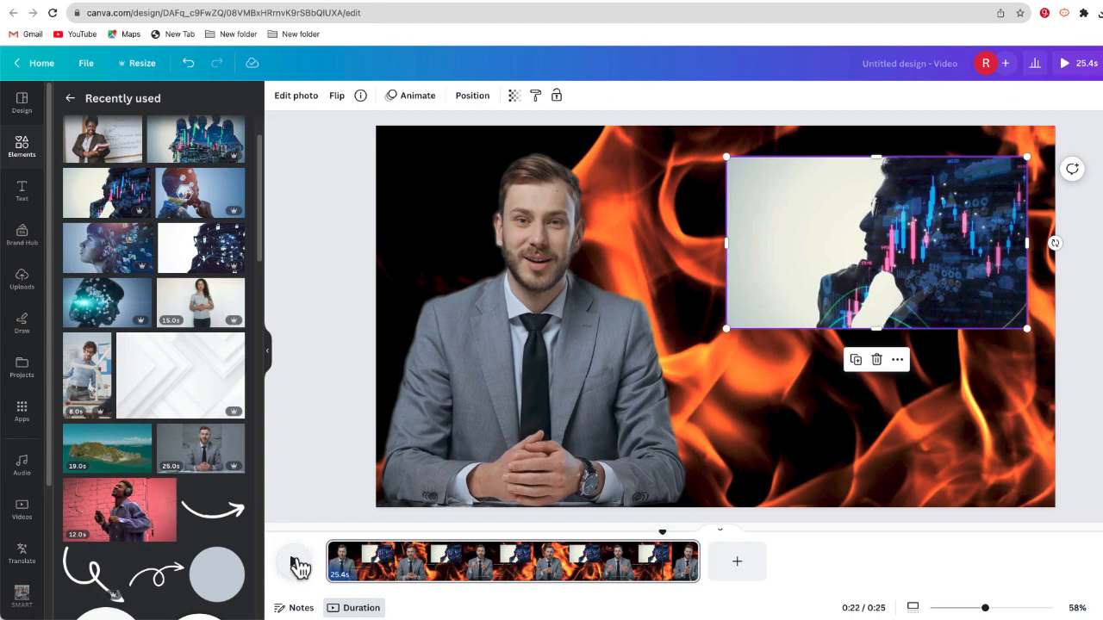
Play back the page to check the businessman cutout against the fire background and the added image
{"action": "left_click", "coordinate": [295, 565]}
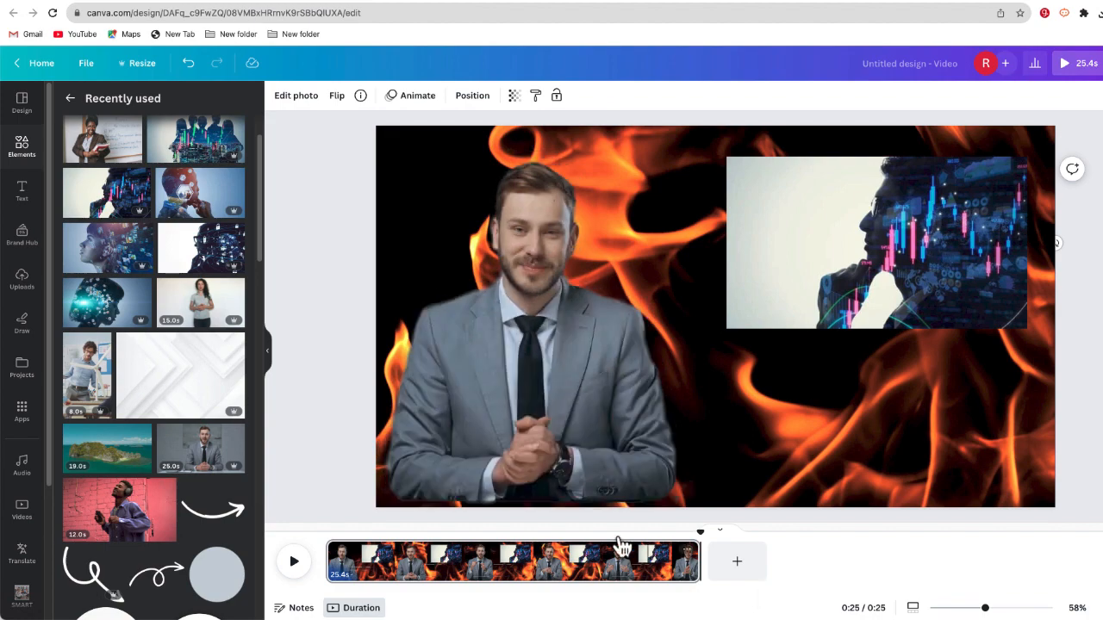
{"action": "left_click", "coordinate": [302, 565]}
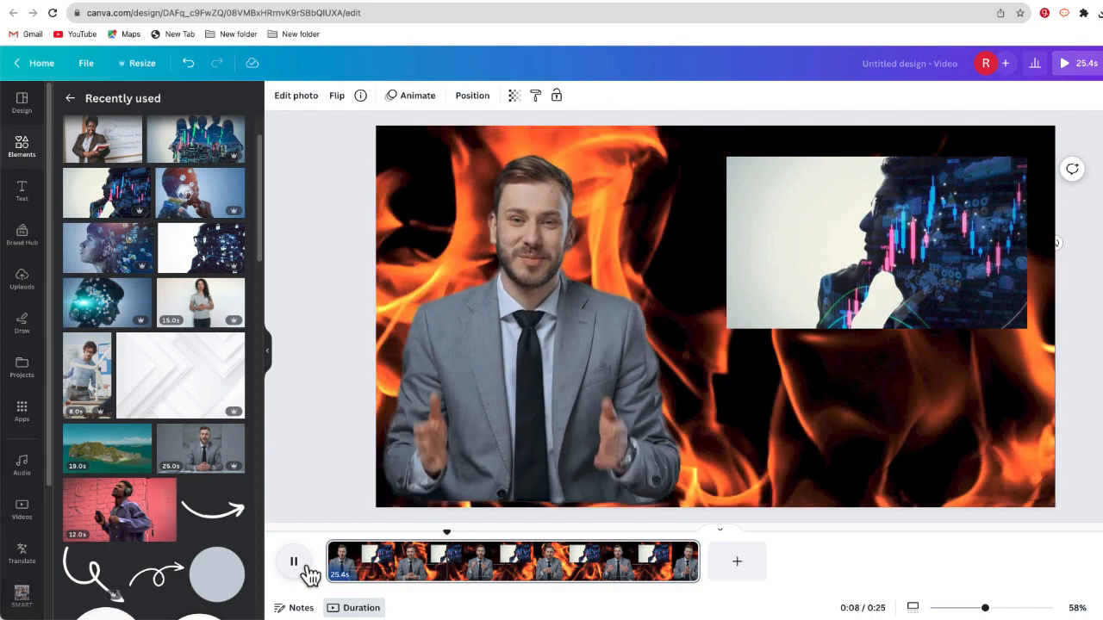
{"action": "left_click", "coordinate": [308, 570]}
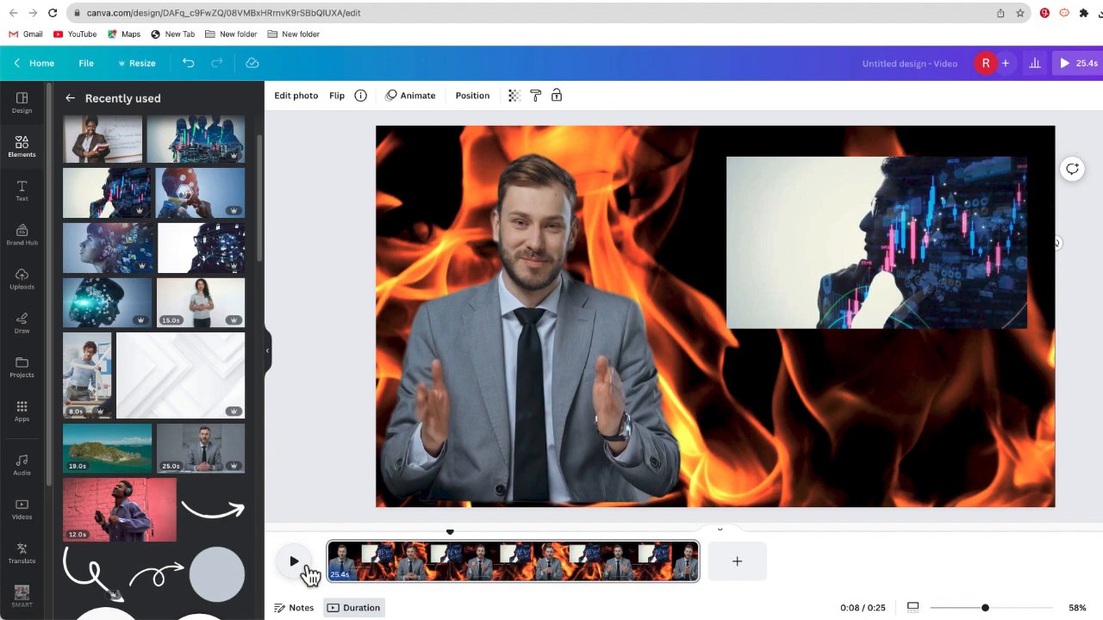
Shift the businessman cutout slightly down and to the left on the page
{"action": "left_click", "coordinate": [472, 435]}
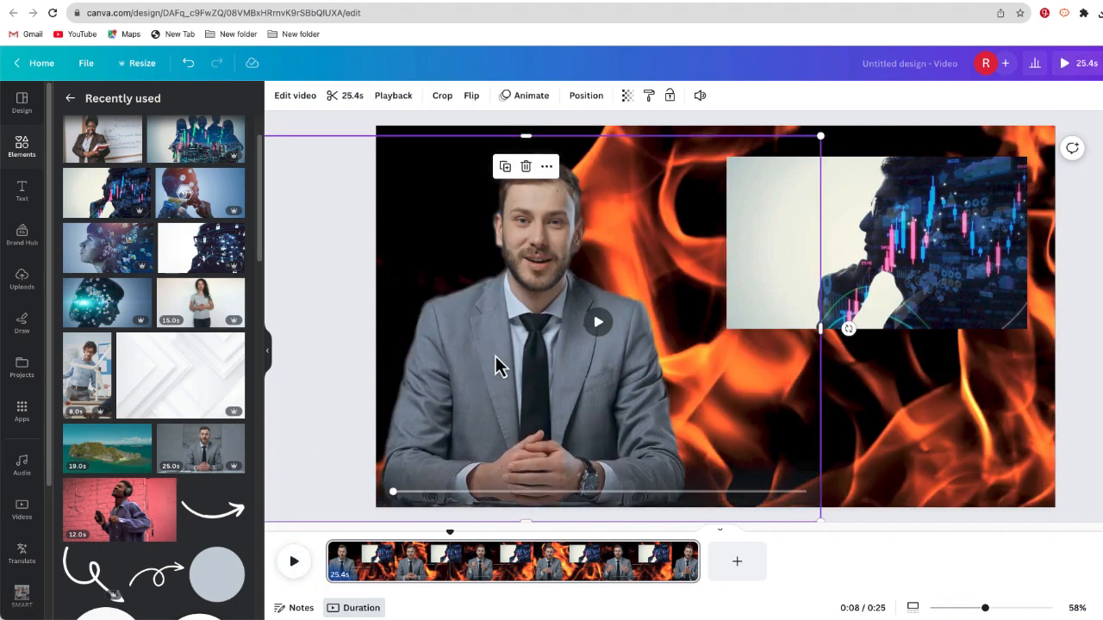
{"action": "left_click_drag", "start_coordinate": [497, 365], "coordinate": [487, 367]}
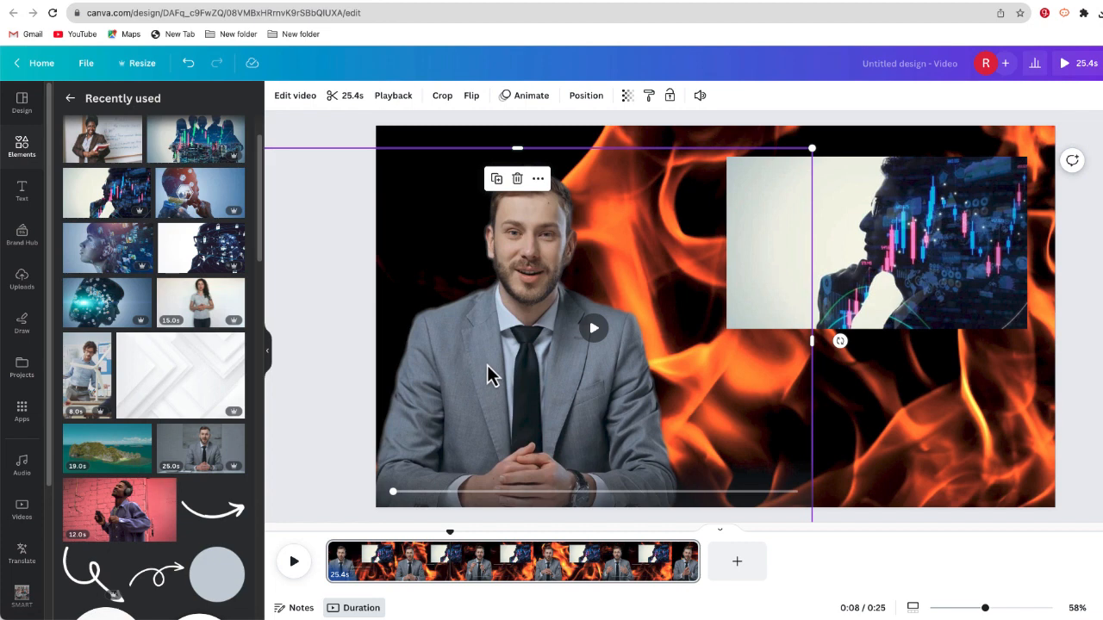
{"action": "left_click", "coordinate": [862, 377]}
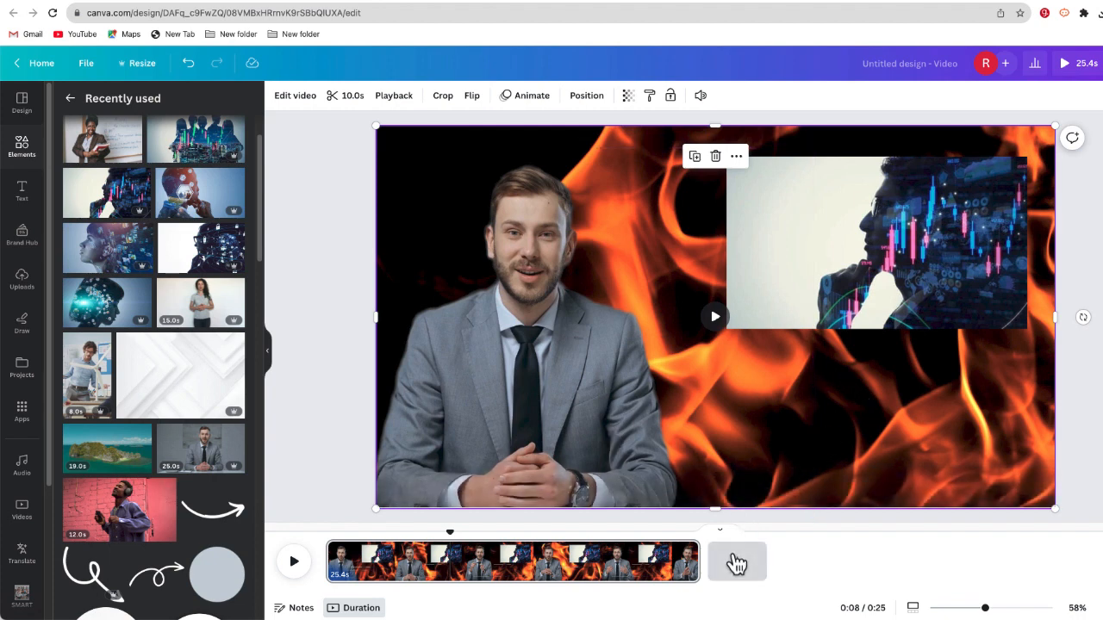
Add a second page and insert the 15-second video of the woman, slightly enlarged and centred on it
{"action": "left_click", "coordinate": [736, 561]}
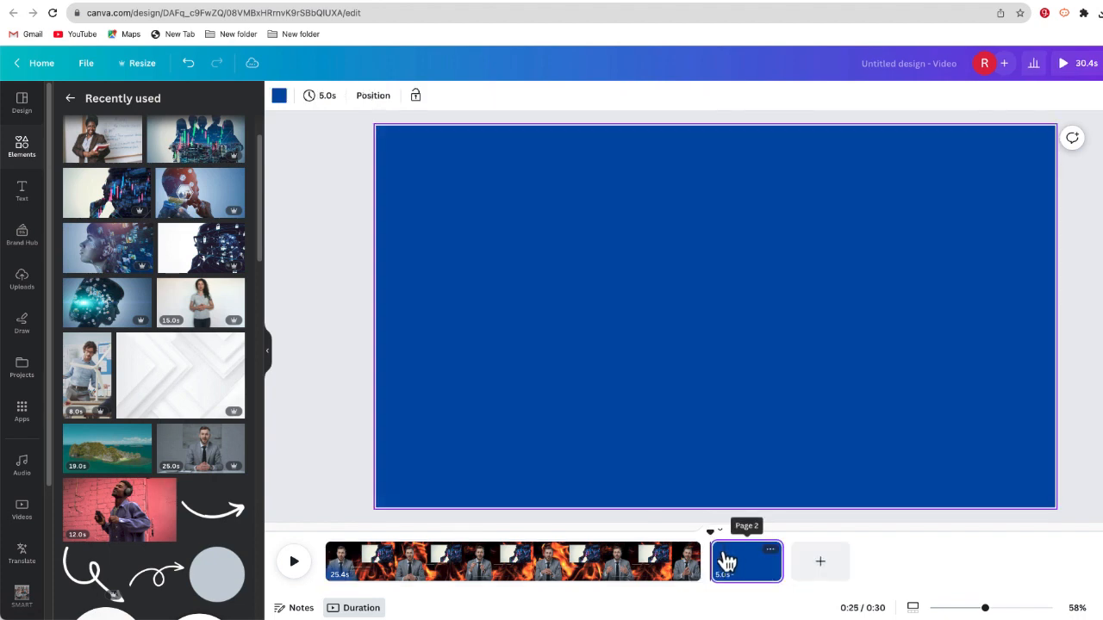
{"action": "left_click", "coordinate": [221, 312]}
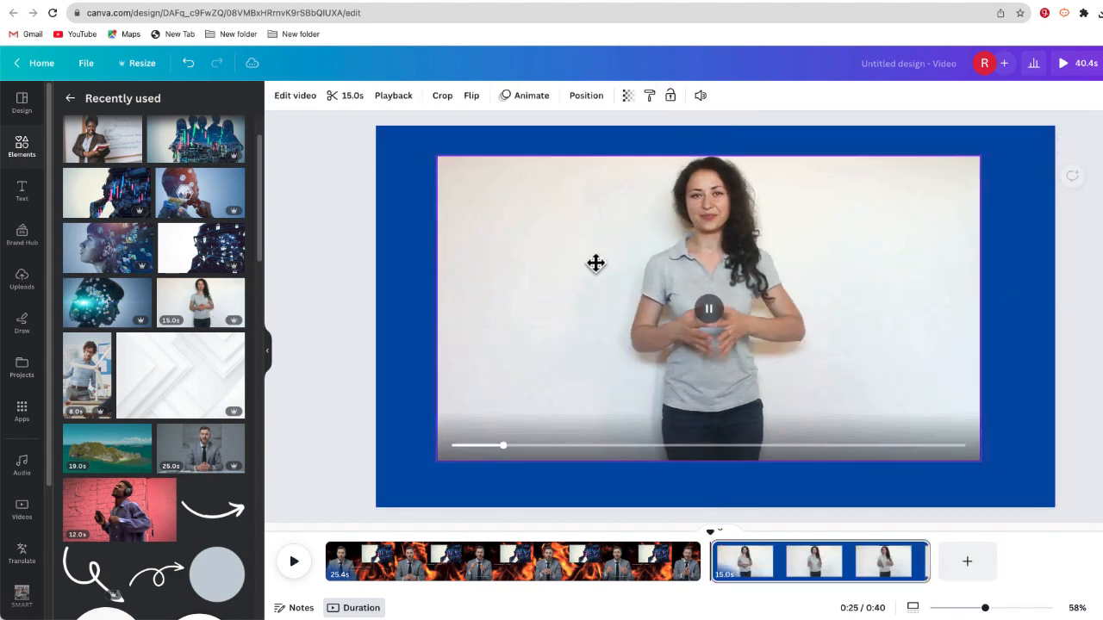
{"action": "left_click_drag", "start_coordinate": [979, 462], "coordinate": [1001, 479]}
{"action": "left_click_drag", "start_coordinate": [887, 409], "coordinate": [877, 402]}
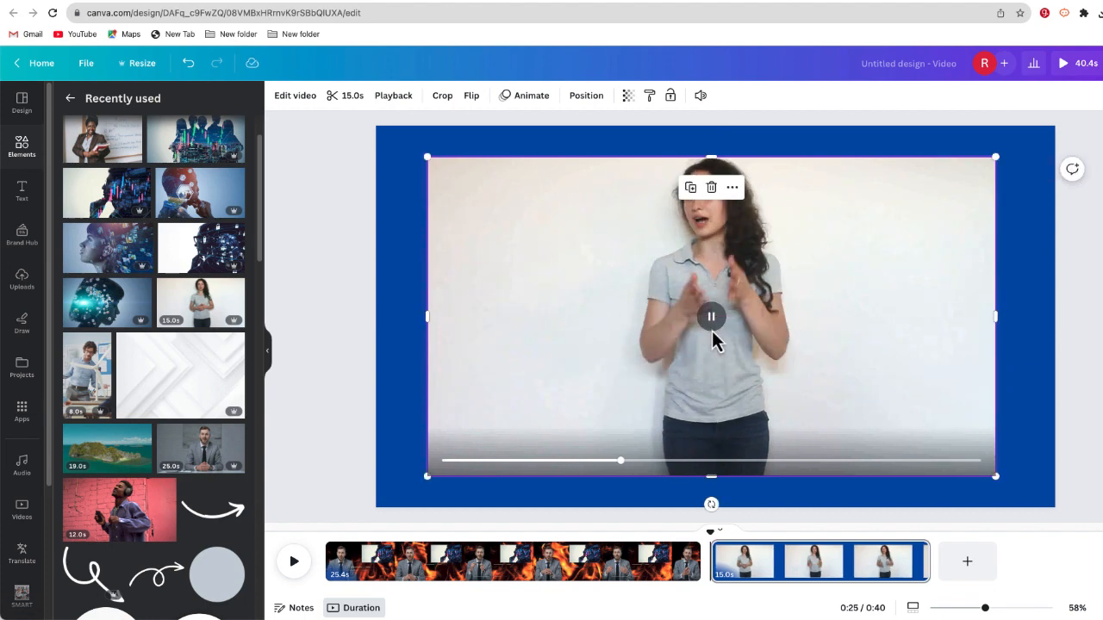
Remove the background from the woman's video and play it back to check the cutout edges
{"action": "left_click", "coordinate": [307, 102]}
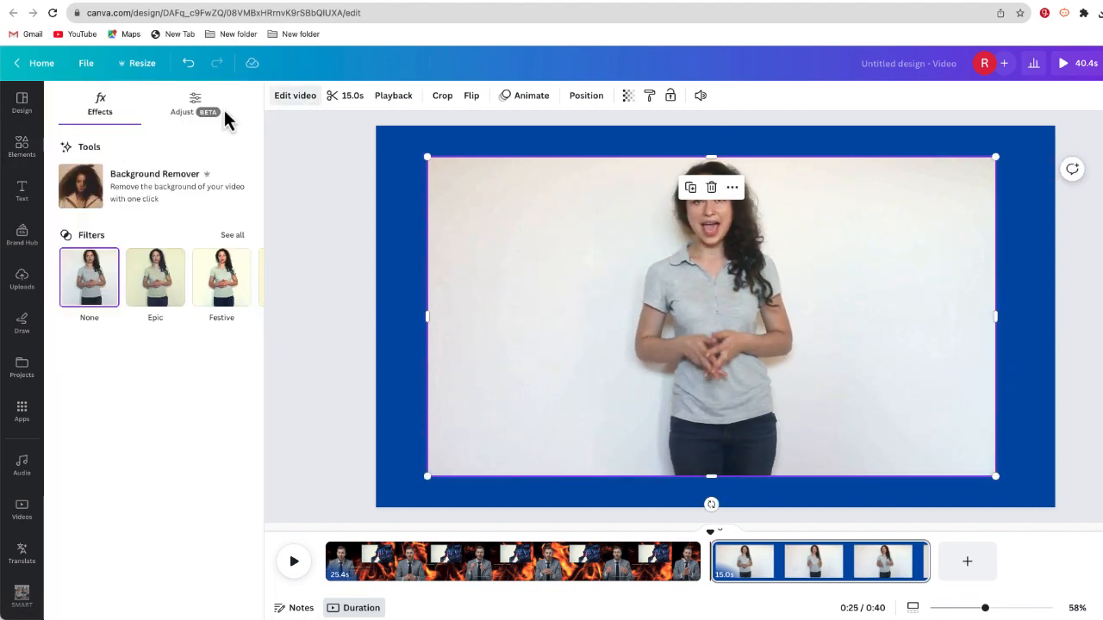
{"action": "left_click", "coordinate": [91, 196]}
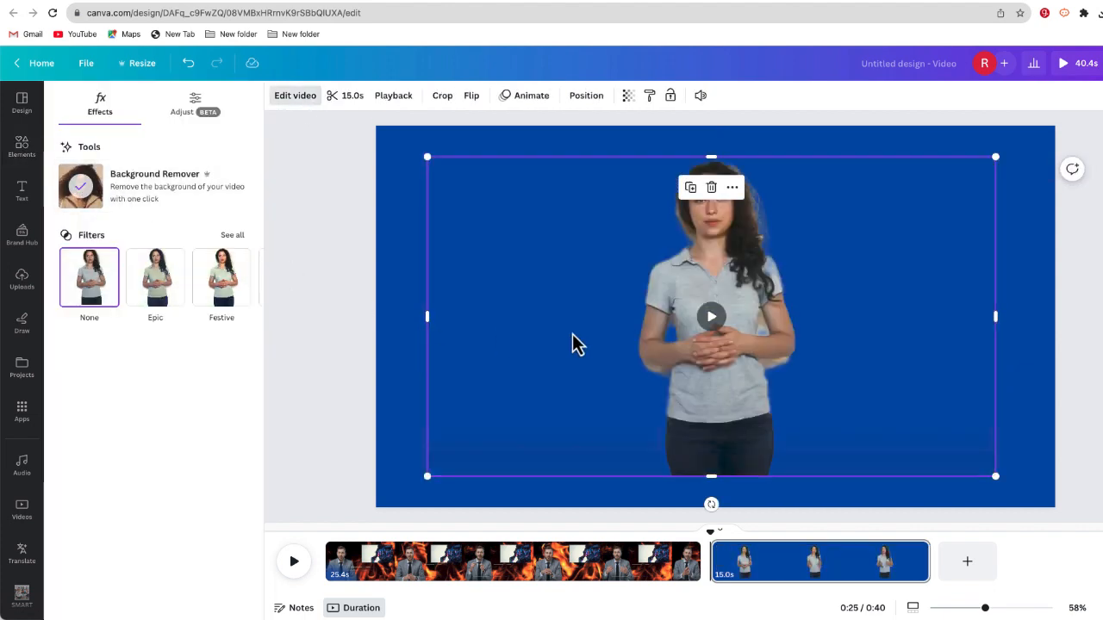
{"action": "left_click", "coordinate": [711, 319]}
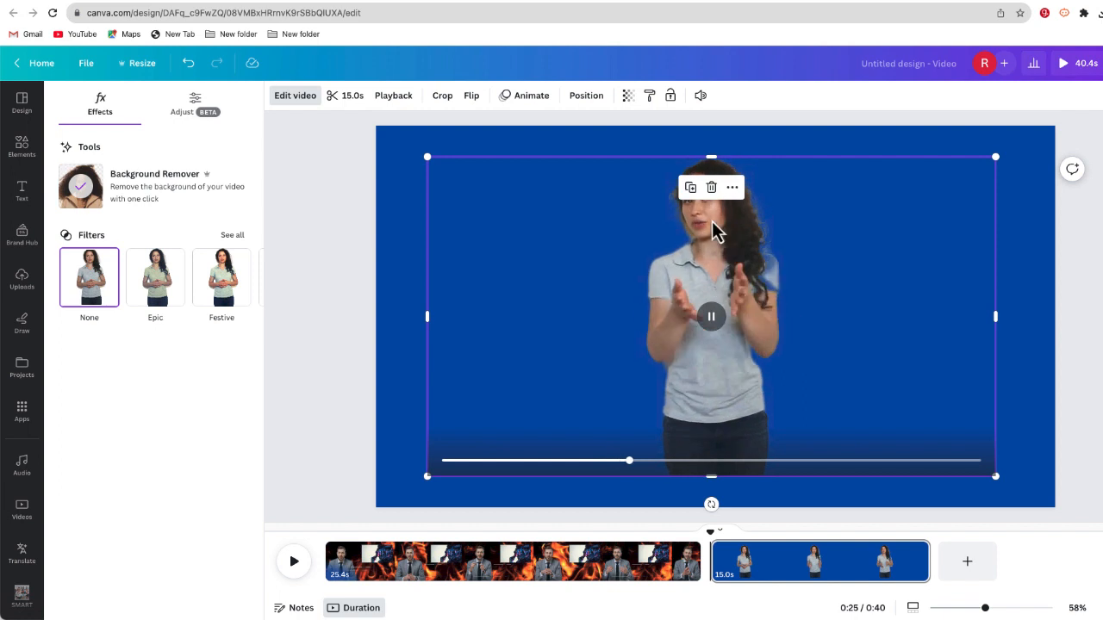
{"action": "left_click", "coordinate": [660, 158]}
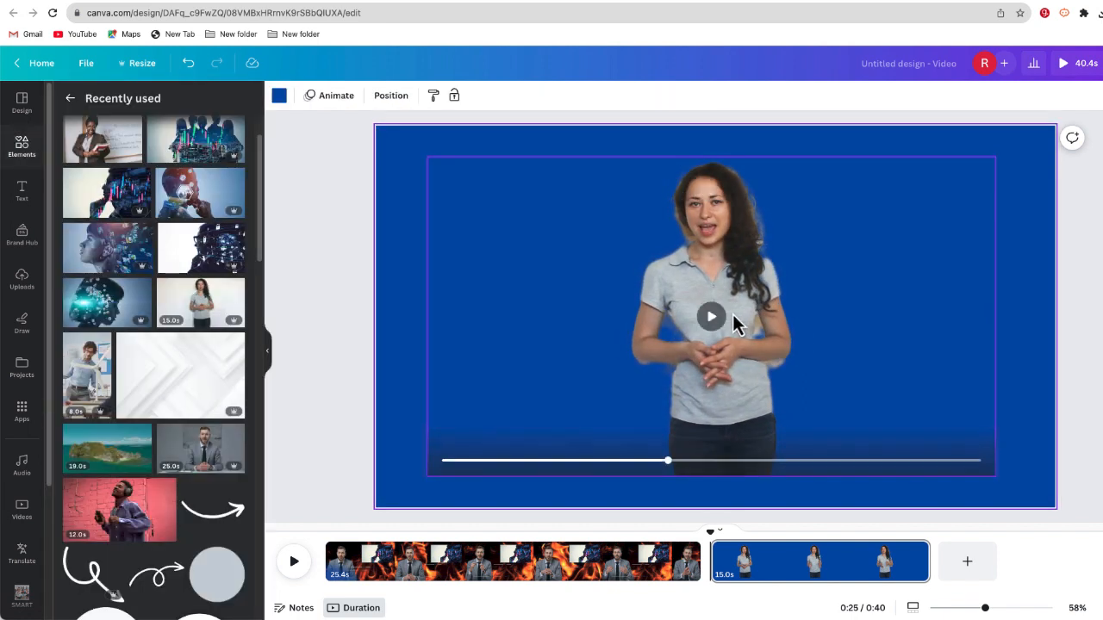
{"action": "left_click", "coordinate": [717, 316]}
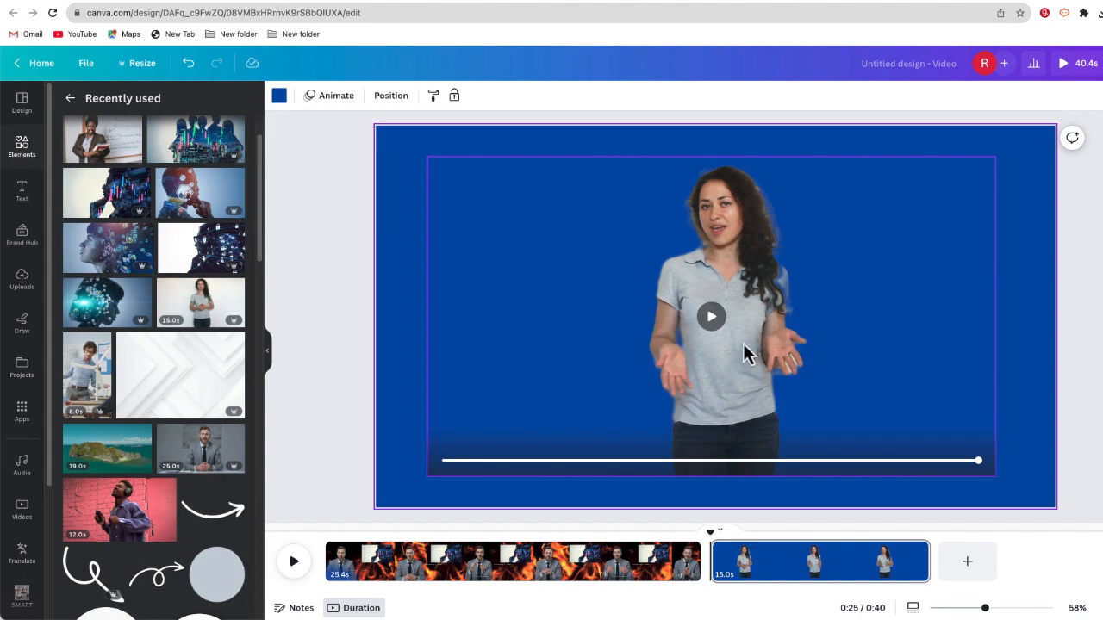
Replace the woman's video on the second page with the 12-second clip of the man wearing headphones
{"action": "left_click", "coordinate": [744, 389]}
{"action": "left_click", "coordinate": [123, 512]}
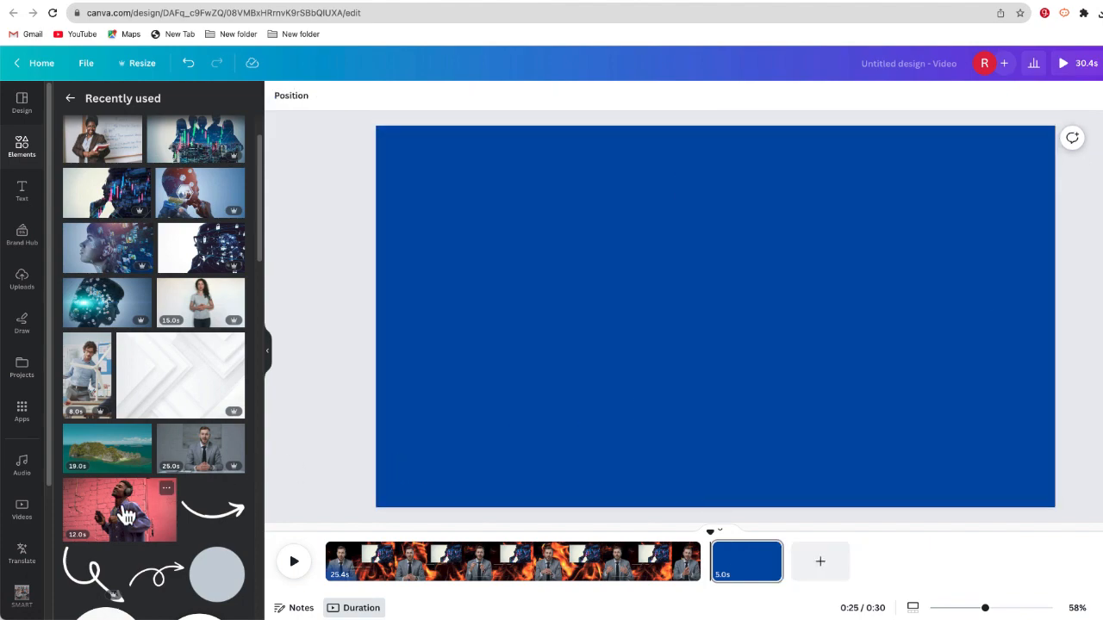
{"action": "left_click", "coordinate": [712, 317]}
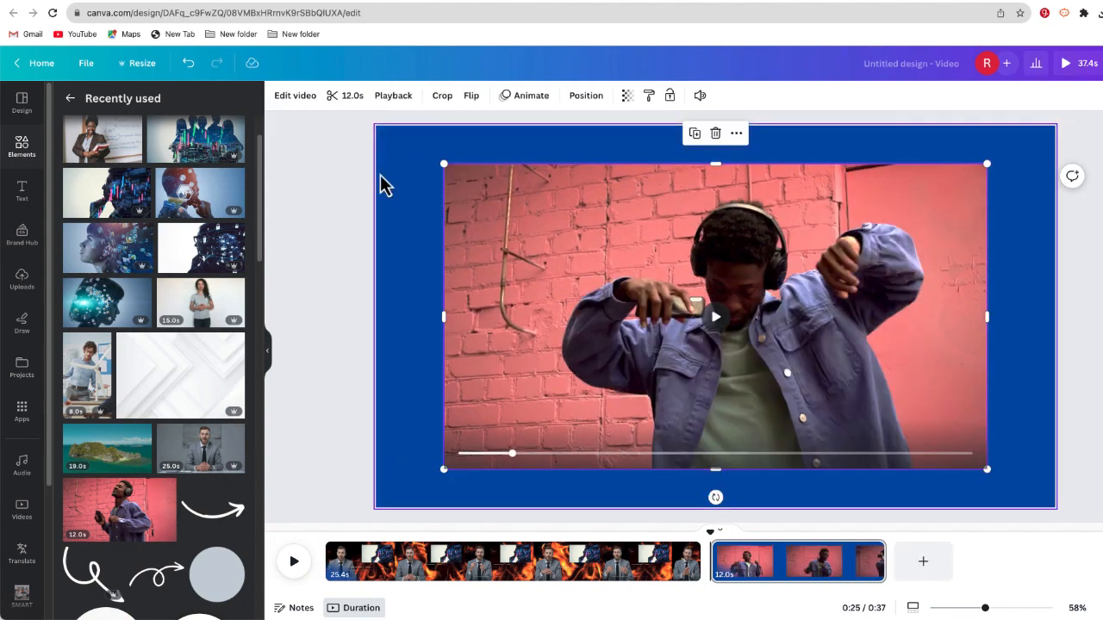
Remove the background from the headphones clip, and enlarge it down to the page's bottom edge, roughly centred horizontally
{"action": "left_click", "coordinate": [291, 95]}
{"action": "left_click", "coordinate": [80, 182]}
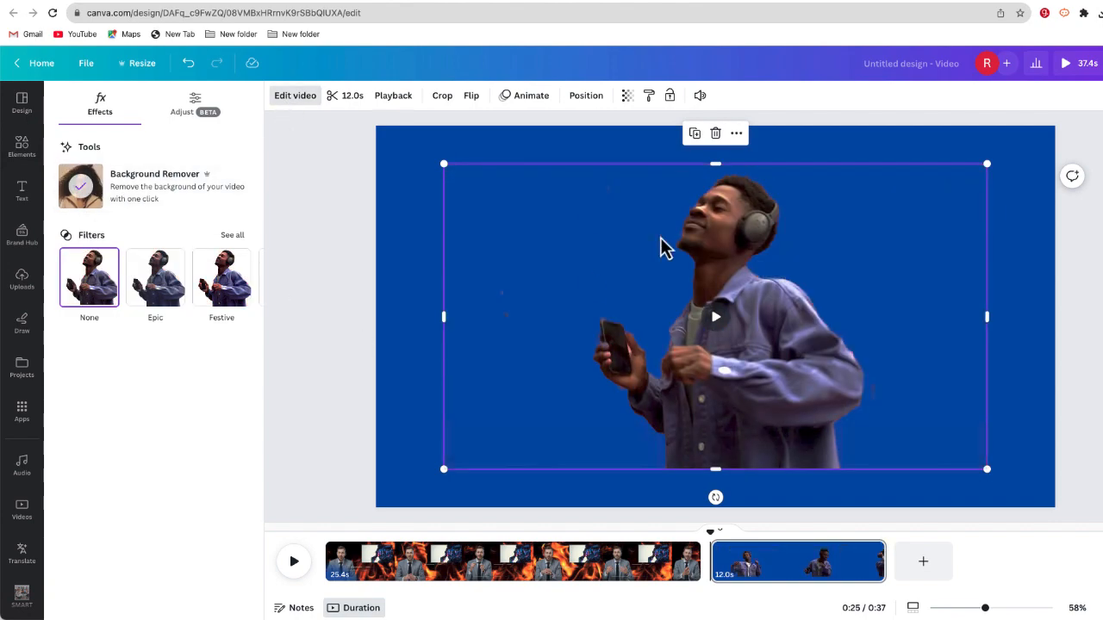
{"action": "left_click", "coordinate": [727, 333]}
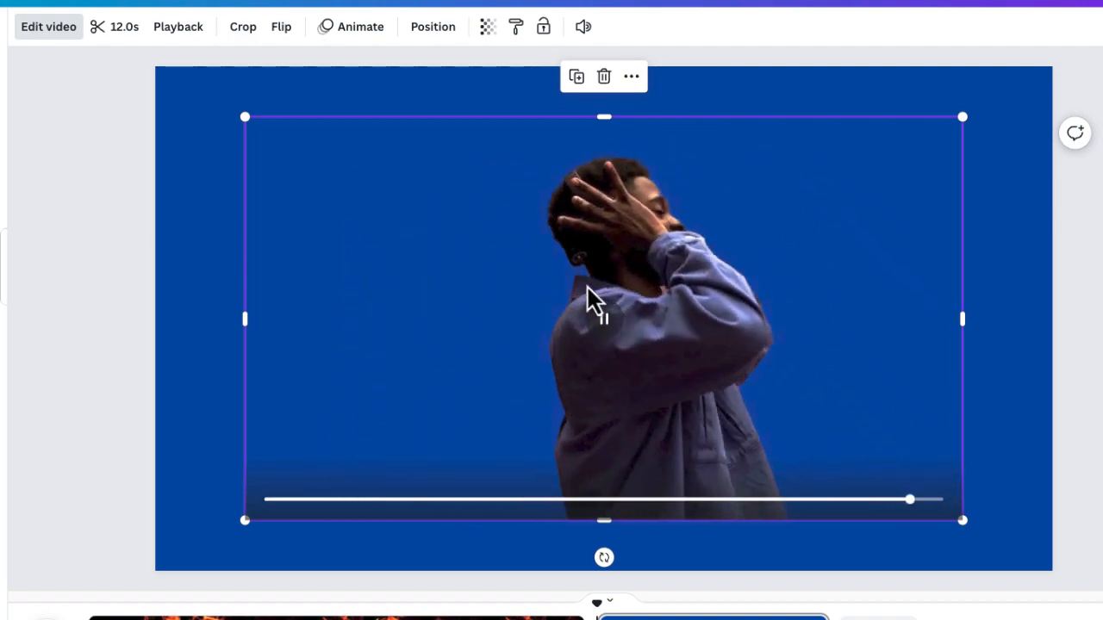
{"action": "left_click_drag", "start_coordinate": [962, 522], "coordinate": [1025, 616]}
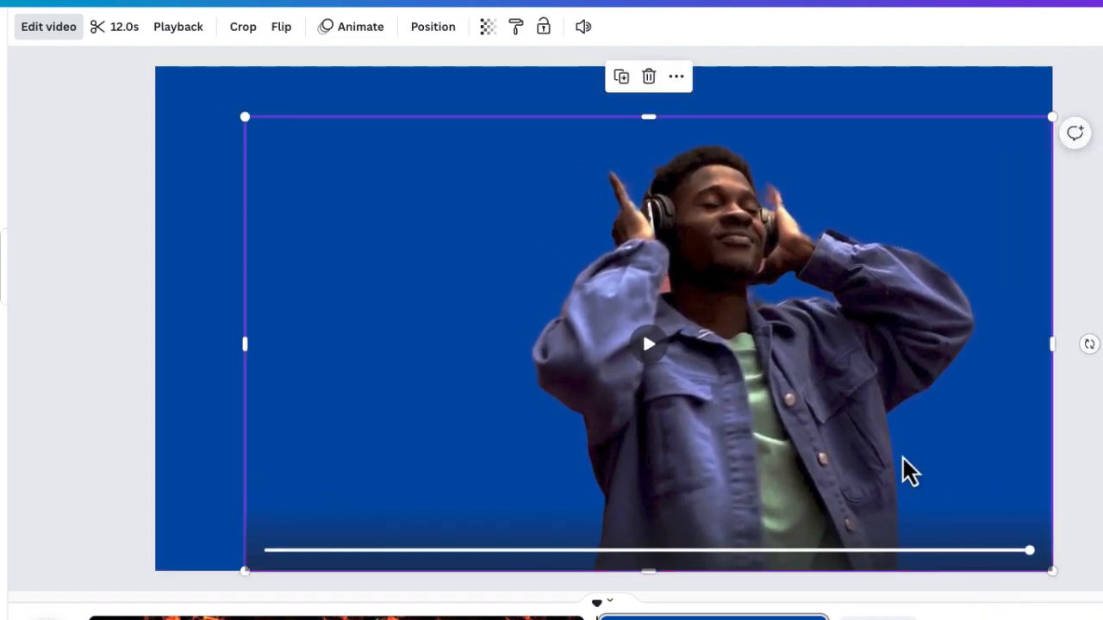
{"action": "left_click_drag", "start_coordinate": [903, 468], "coordinate": [800, 402]}
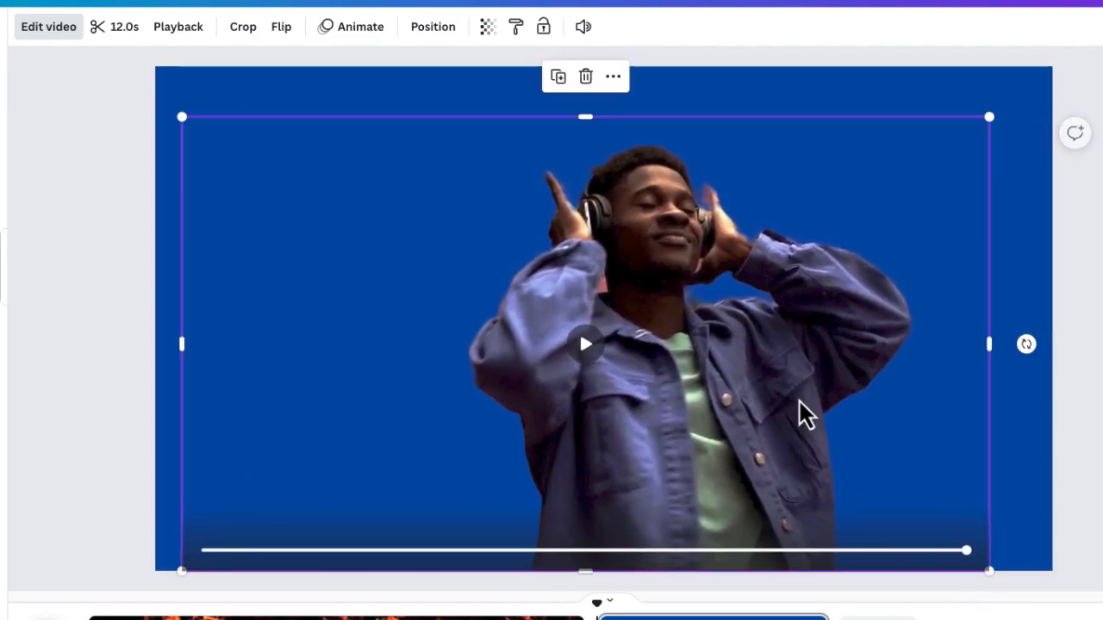